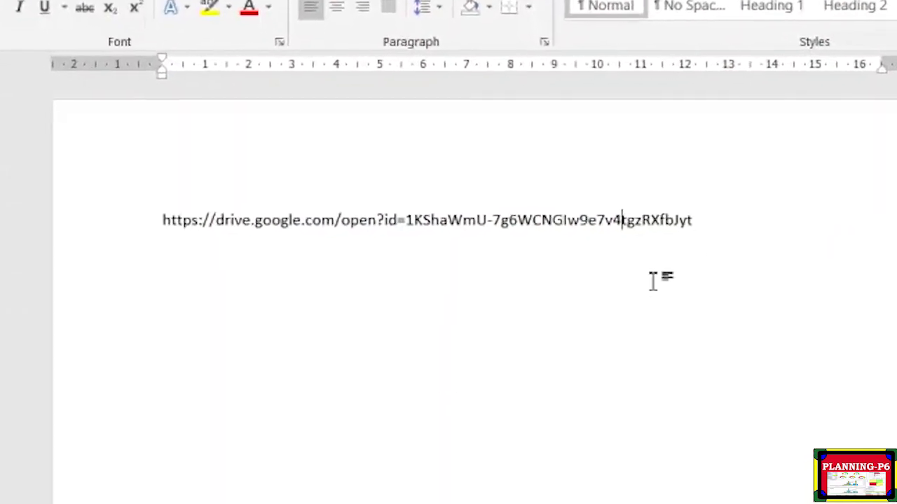
Select the Google Drive file link in the Word document and copy it.
left_click_drag(707, 224, 185, 196)
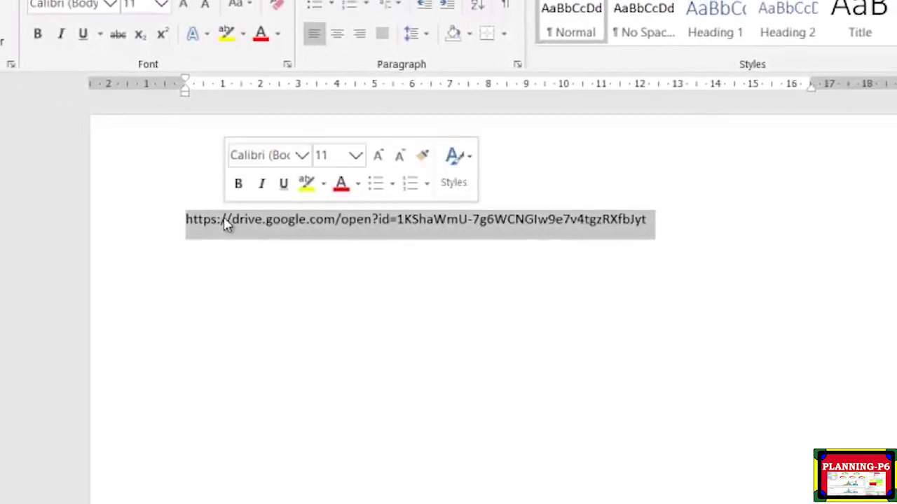
right_click(218, 221)
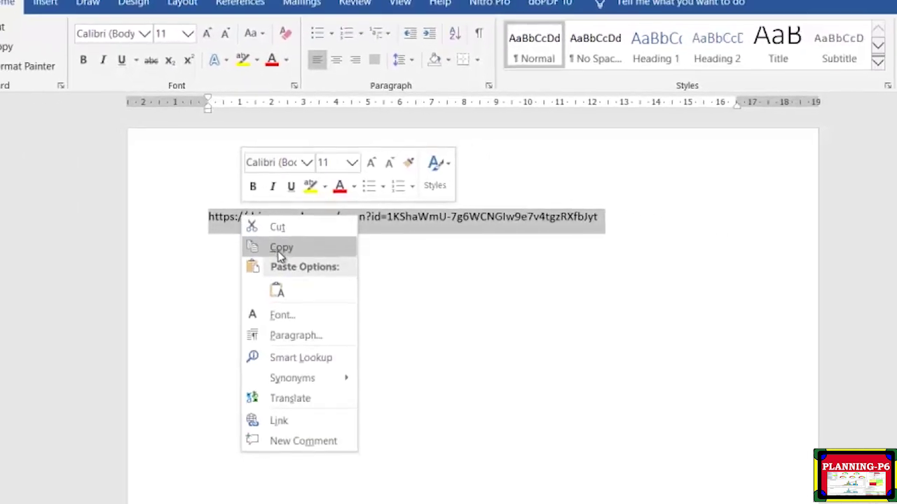
left_click(281, 249)
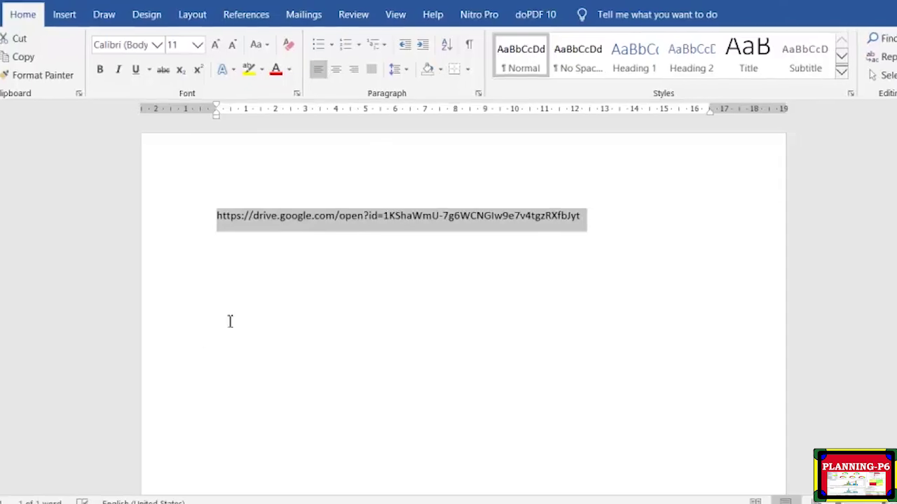
Paste the copied Drive link into a new Chrome tab's address bar and load it.
left_click(90, 494)
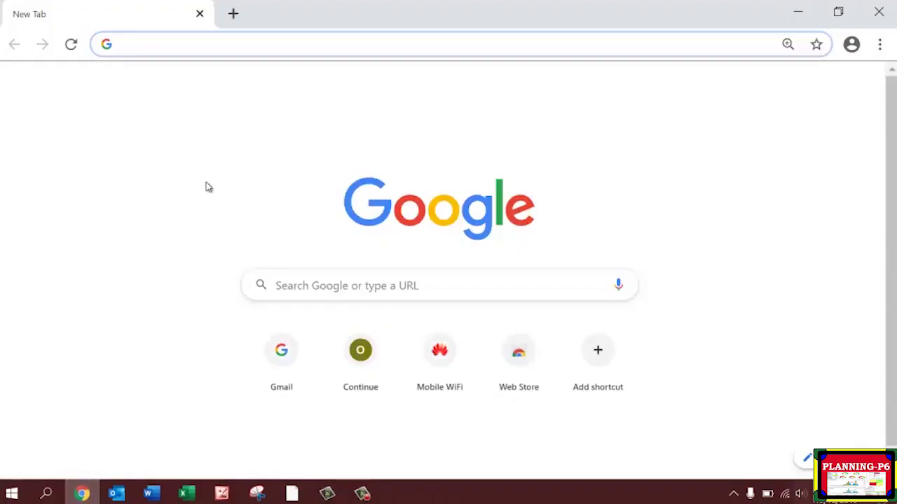
right_click(159, 42)
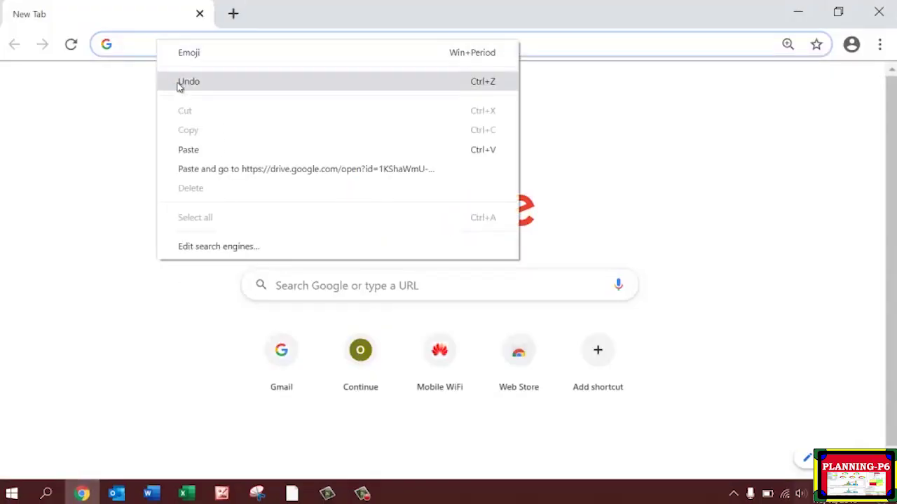
left_click(196, 153)
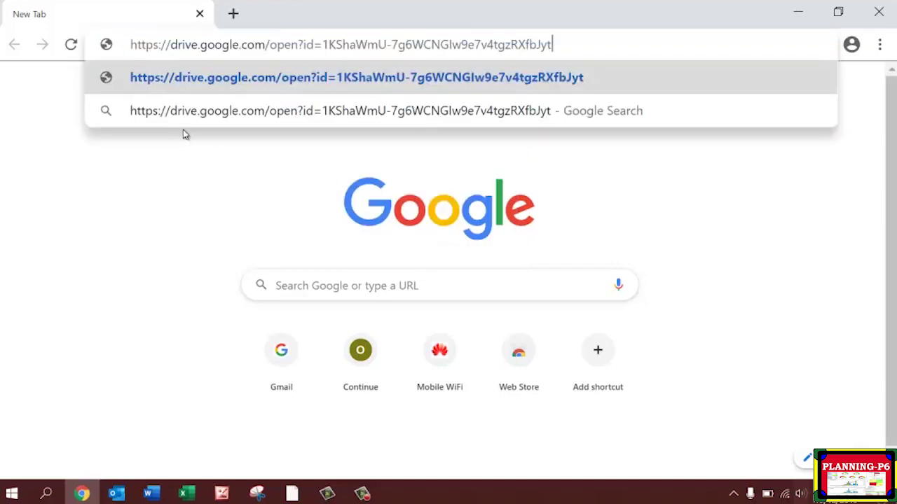
key("Return")
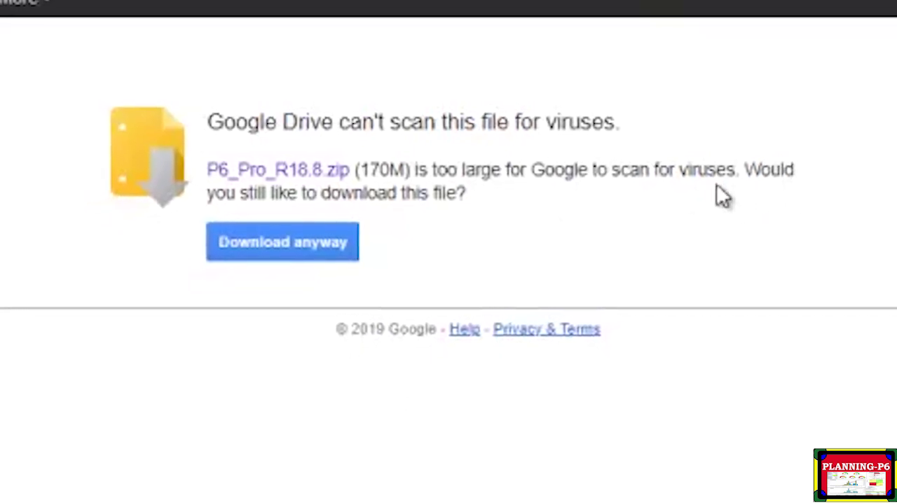
Download P6_Pro_R18.8.zip past the virus-scan warning and reveal it in Downloads.
left_click(307, 240)
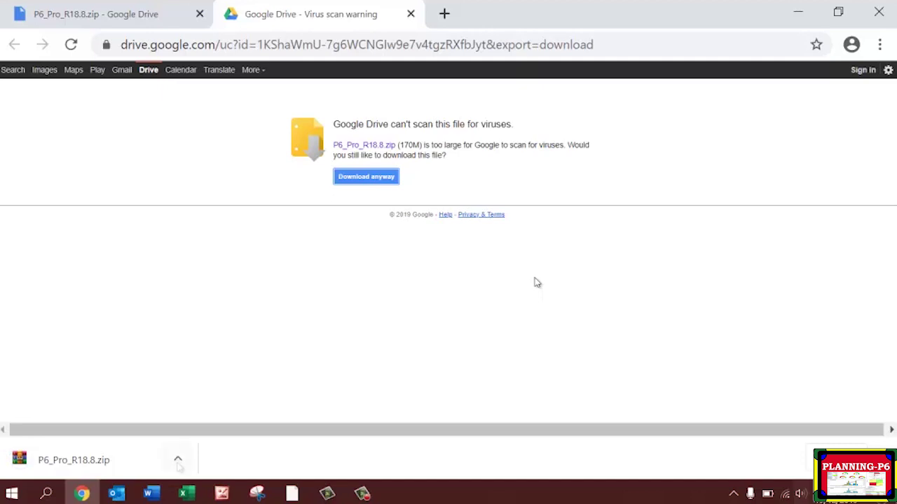
left_click(177, 459)
left_click(203, 401)
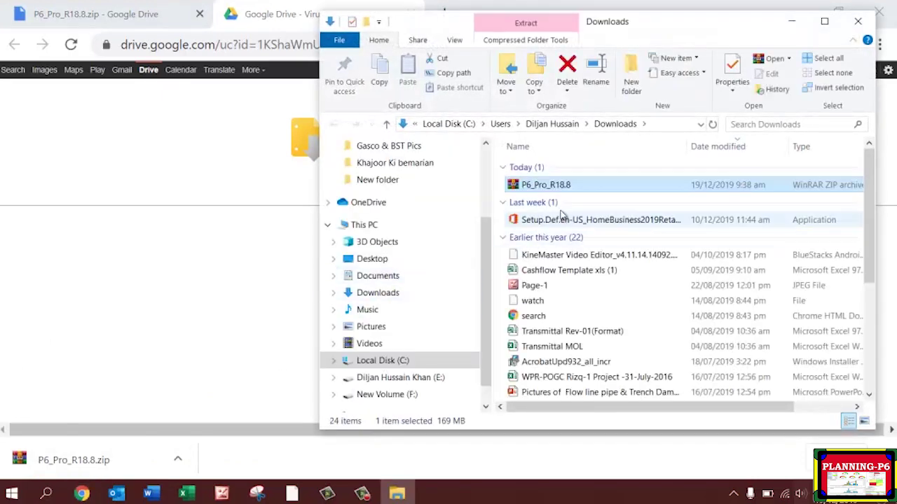
Copy P6_Pro_R18.8.zip from Downloads, clear the open windows, and paste it onto the desktop.
right_click(580, 186)
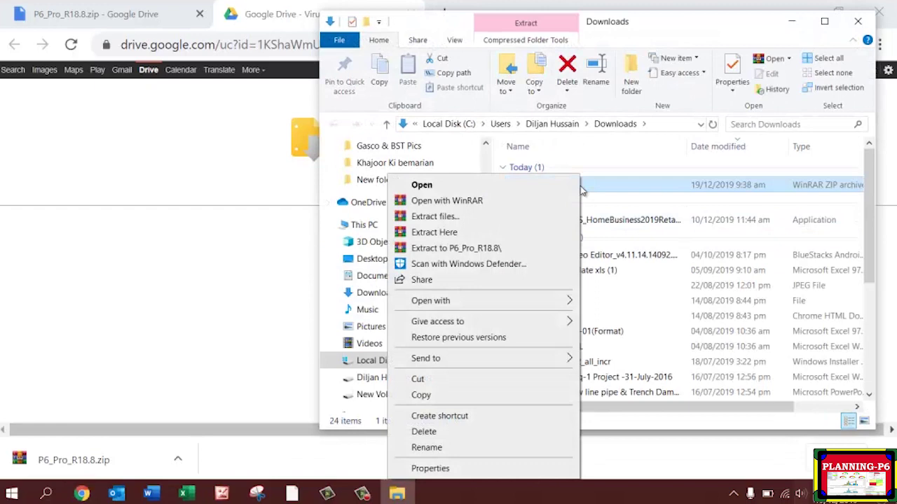
left_click(442, 392)
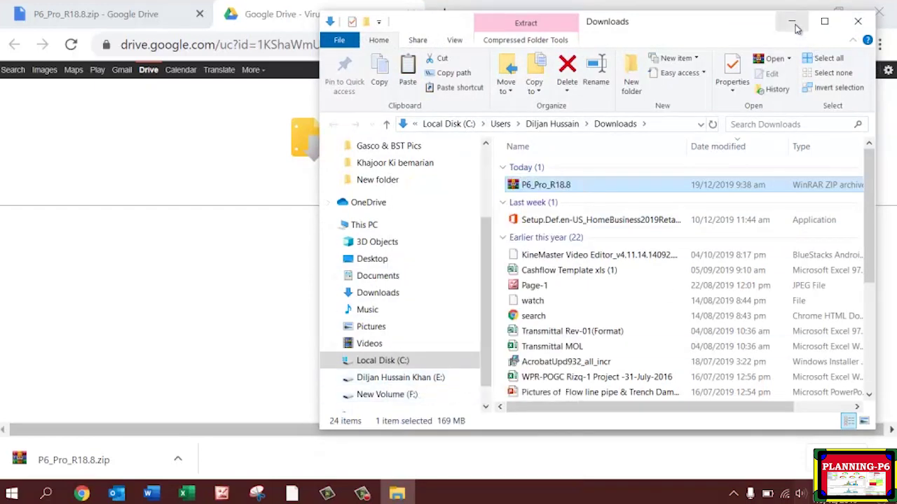
left_click(795, 21)
left_click(798, 11)
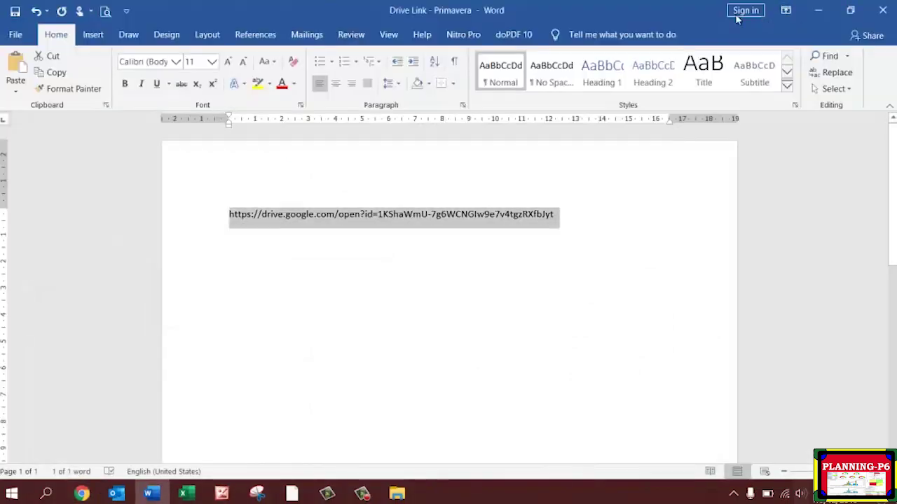
left_click(820, 10)
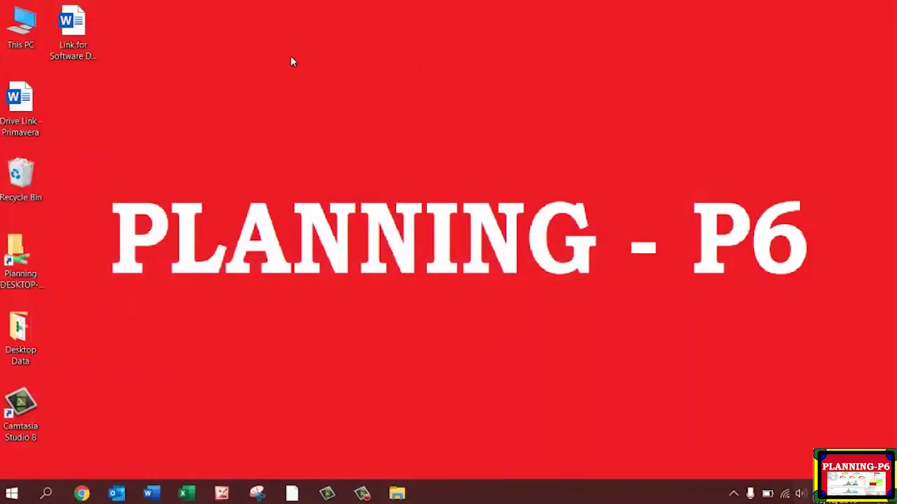
right_click(252, 57)
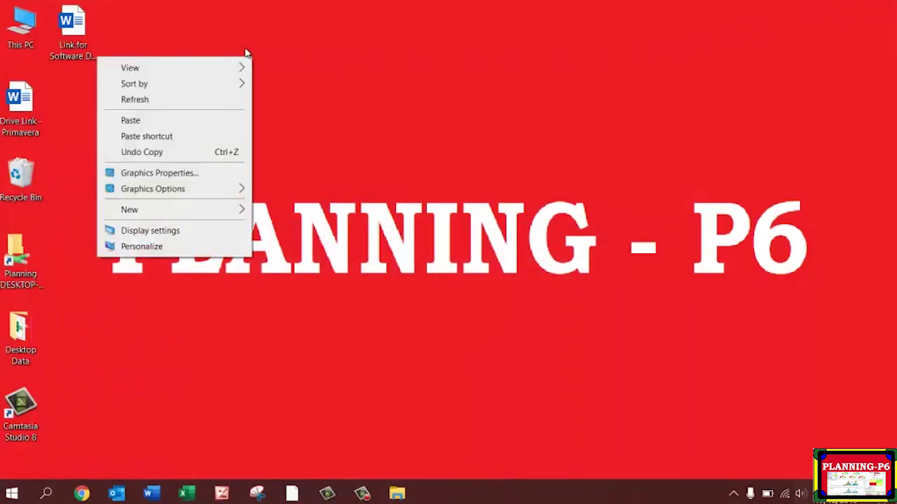
left_click(167, 122)
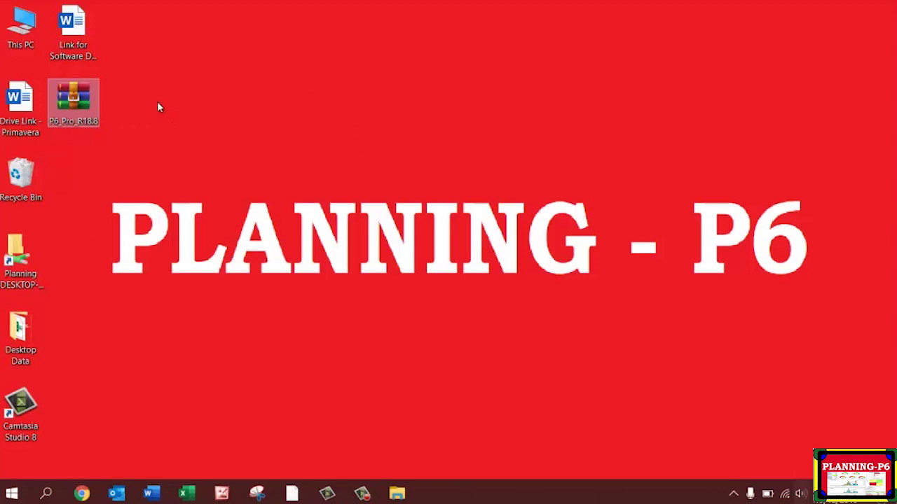
Open P6_Pro_R18.8.zip in WinRAR and dismiss the license reminder.
right_click(74, 100)
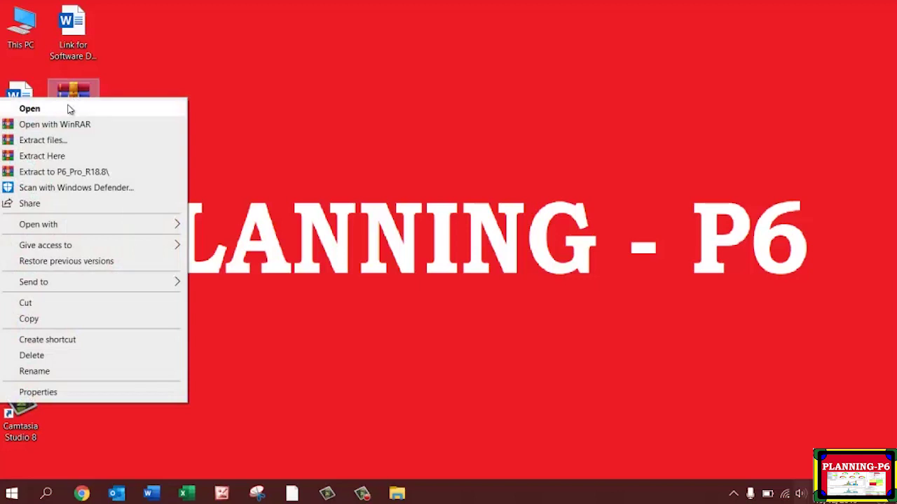
left_click(77, 94)
left_click(120, 124)
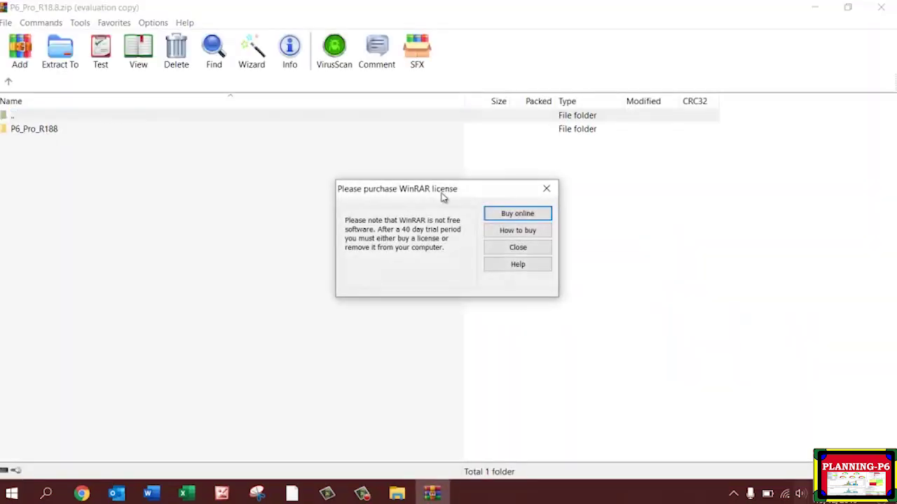
left_click(546, 189)
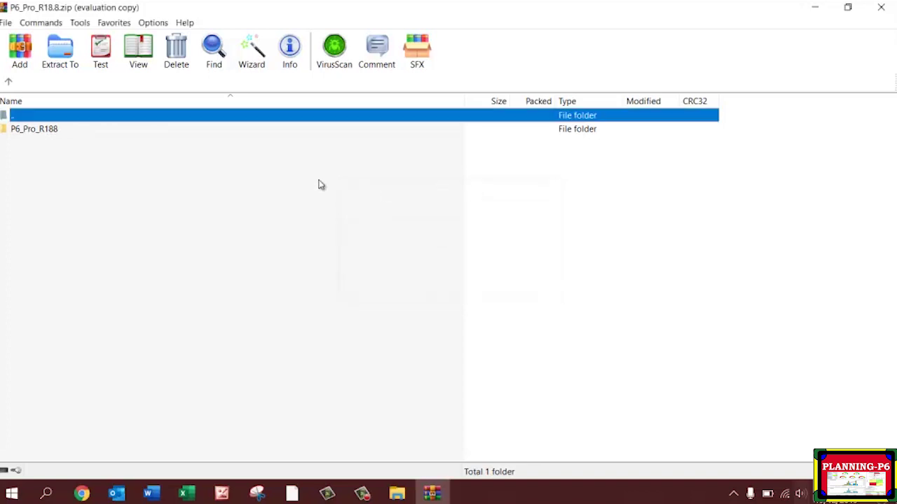
Copy the P6_Pro_R188 folder out of the archive to the clipboard.
left_click(51, 133)
right_click(52, 133)
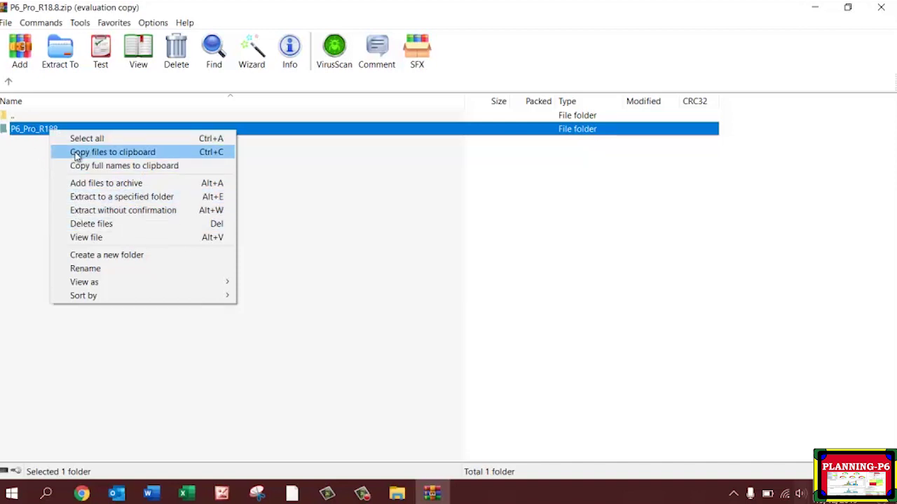
left_click(26, 136)
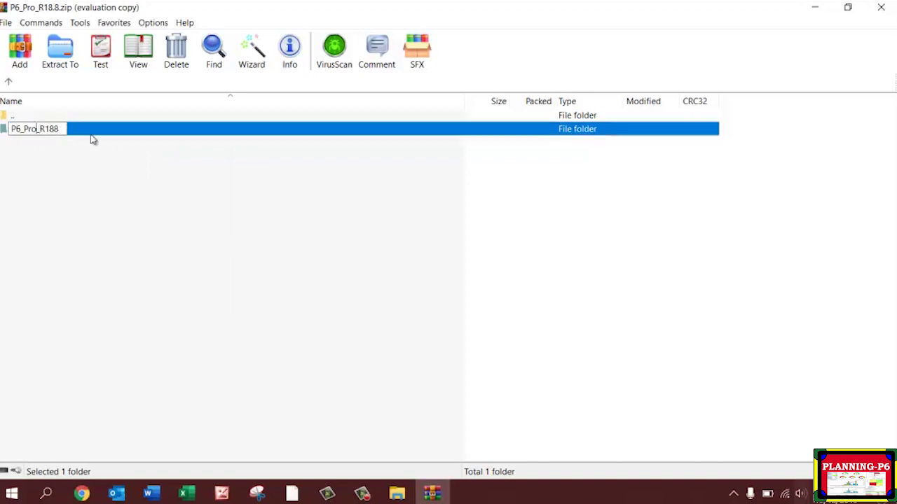
key("Escape")
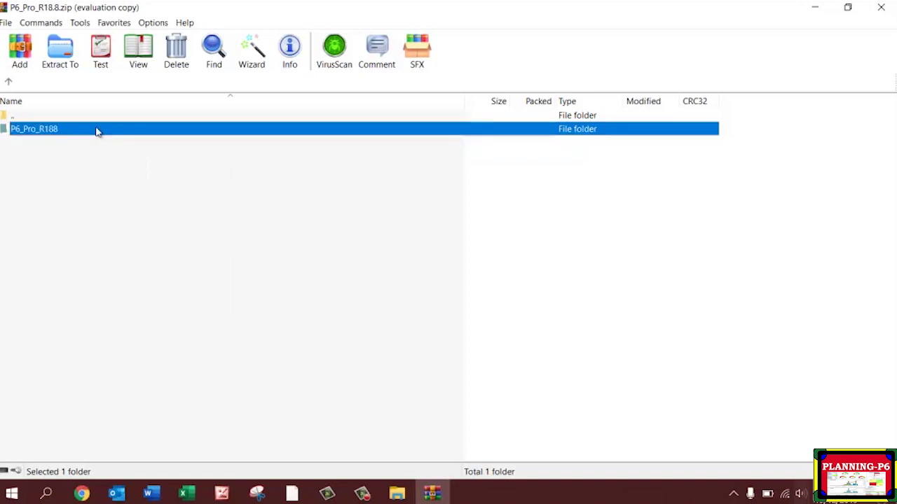
key("alt+w")
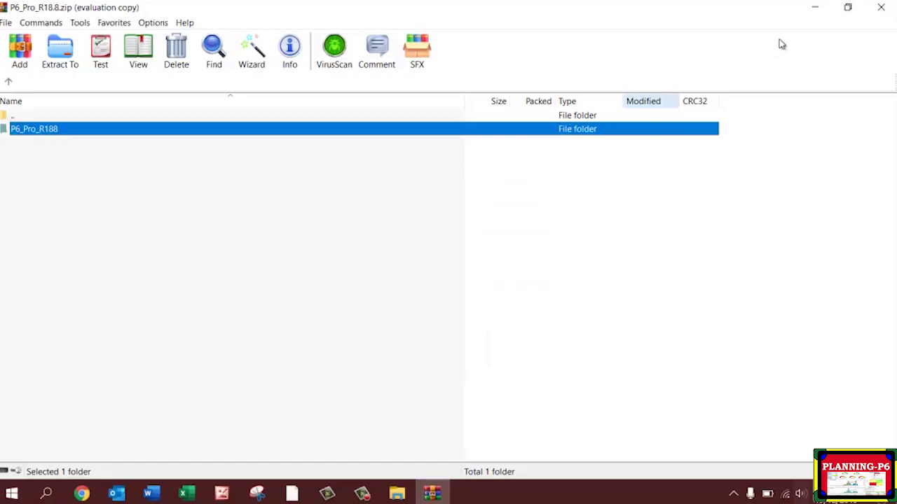
left_click(816, 8)
Paste the P6_Pro_R188 folder onto the desktop.
right_click(334, 108)
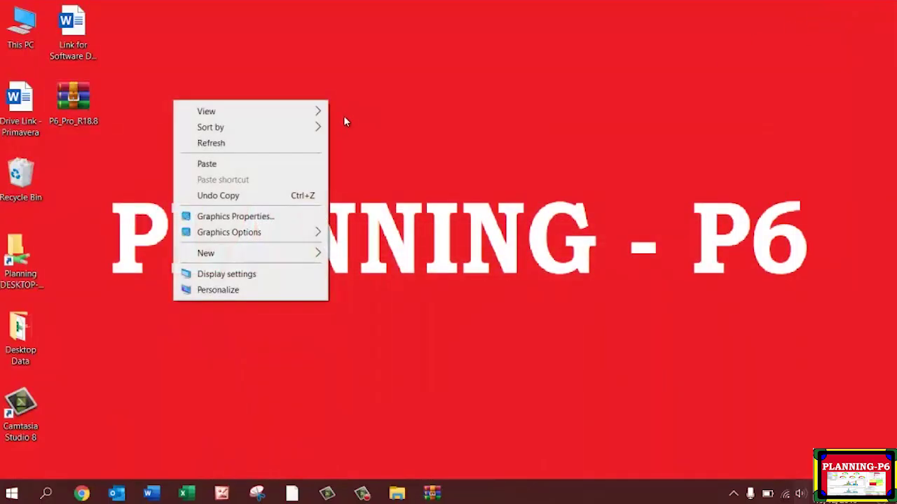
left_click(244, 166)
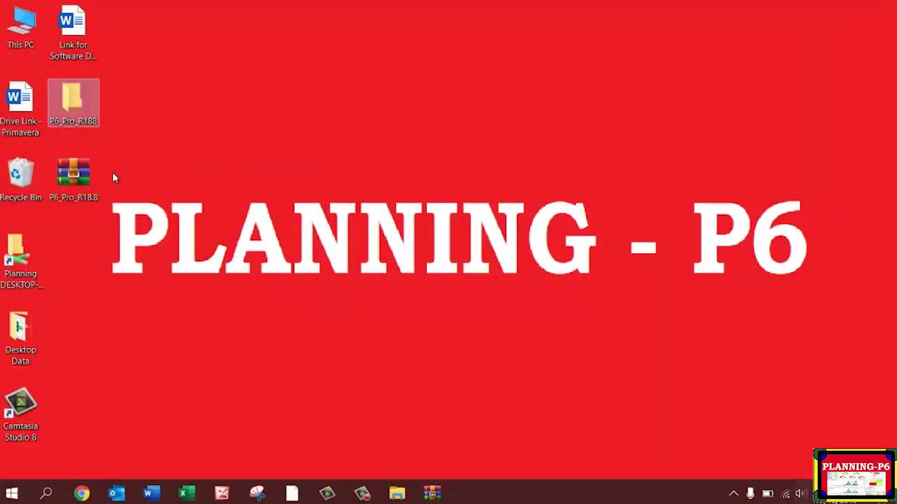
left_click(75, 176)
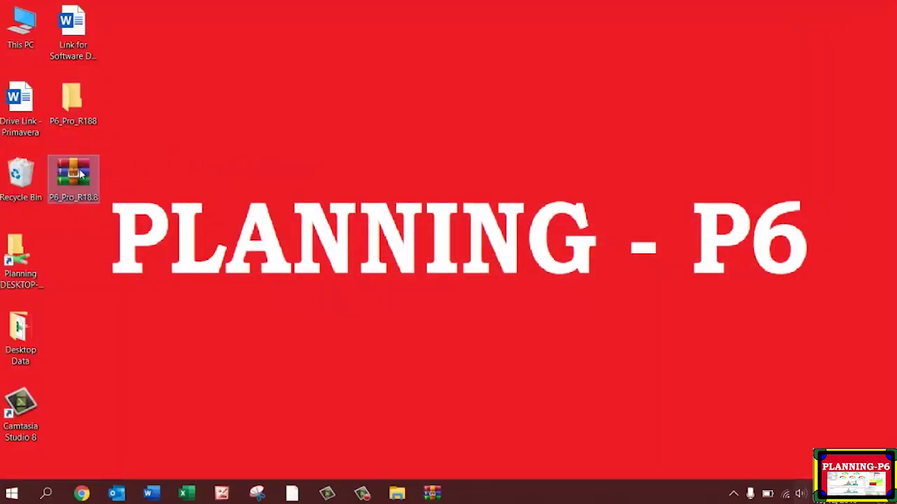
Browse P6_Pro_R188 > x64 > en-us and launch the p6pro installer.
double_click(80, 118)
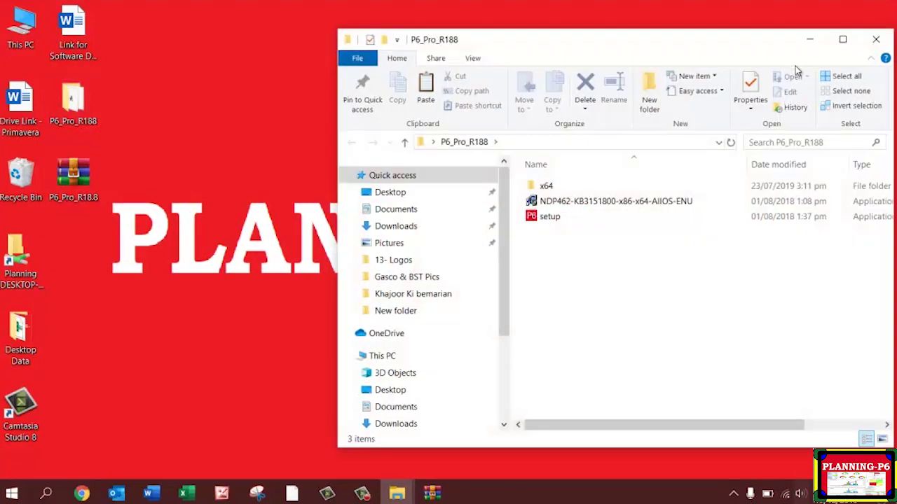
left_click(842, 39)
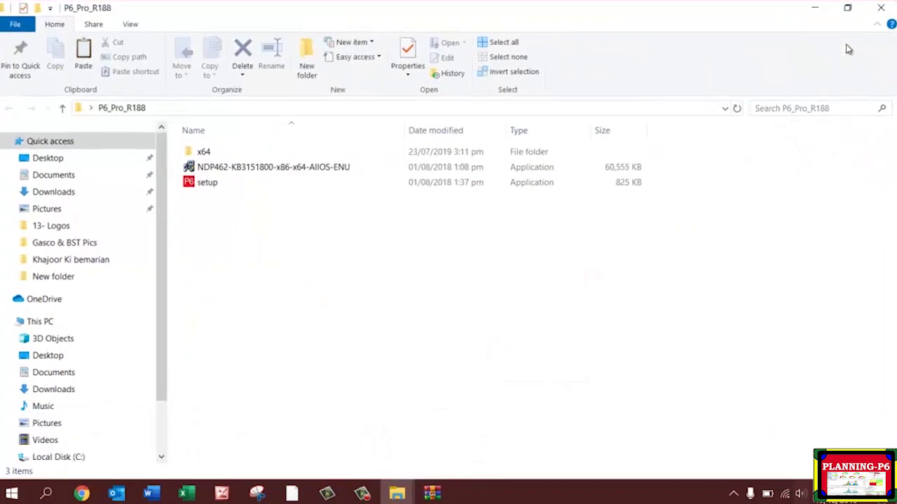
double_click(223, 154)
double_click(217, 159)
double_click(216, 156)
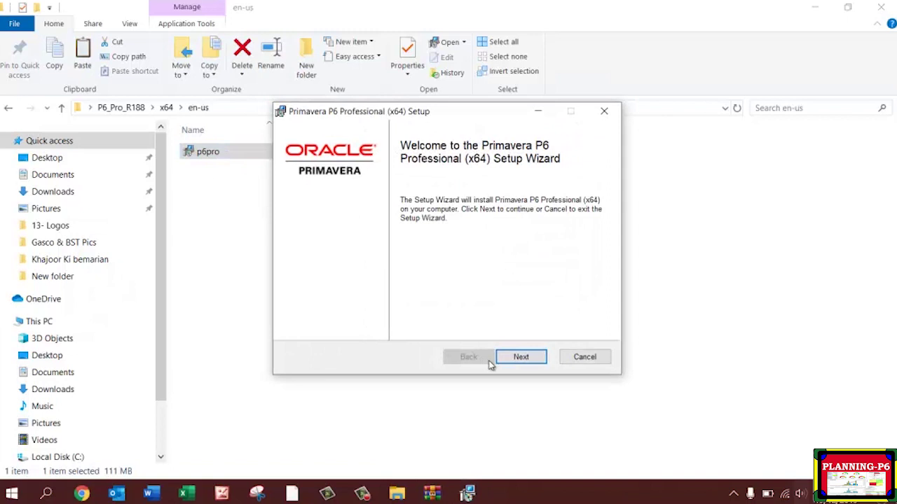
Choose the Typical setup type and start the P6 Professional (x64) installation.
left_click(522, 357)
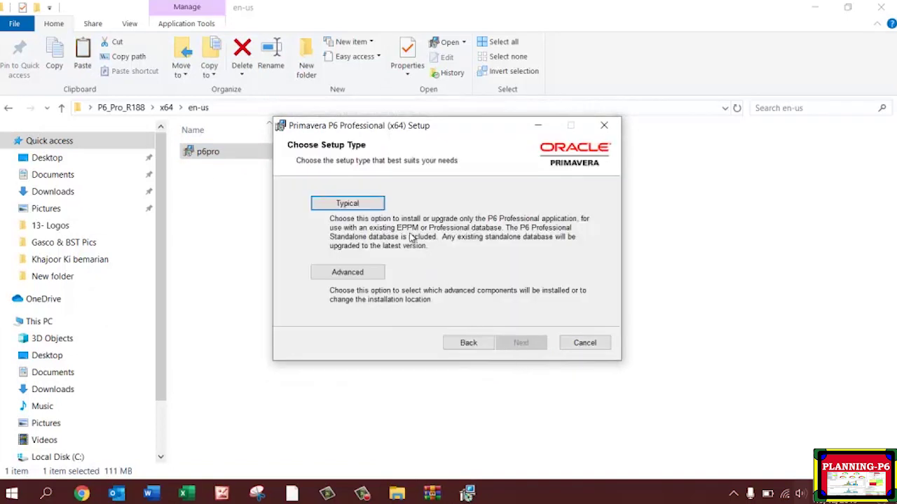
left_click(370, 204)
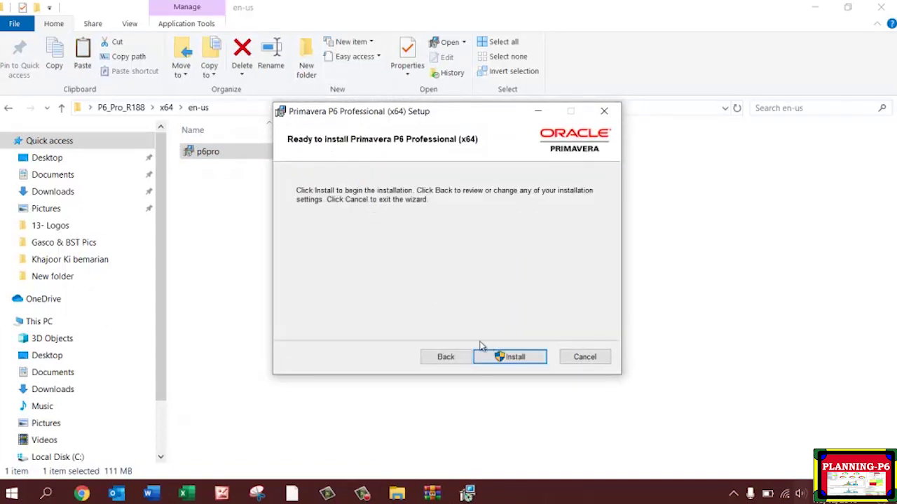
left_click(514, 359)
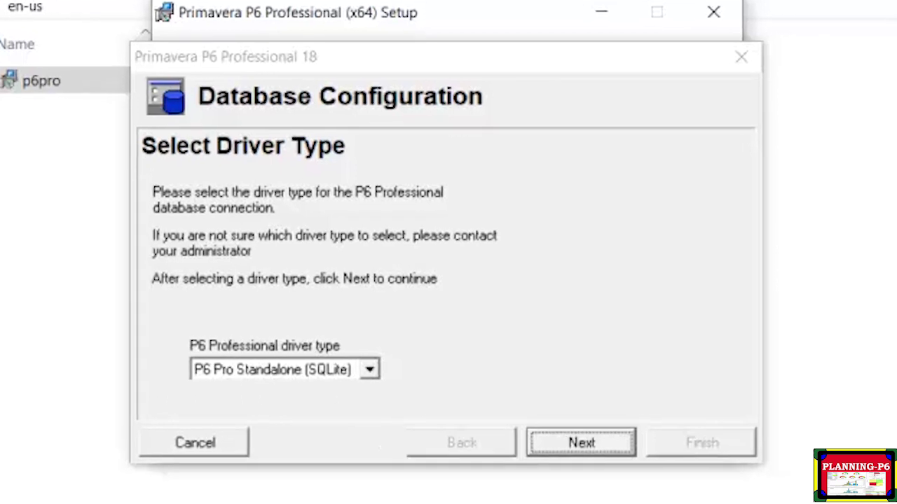
Pick the P6 Pro Standalone (SQLite) driver and select 'Add a new standalone database and connection'.
left_click(369, 369)
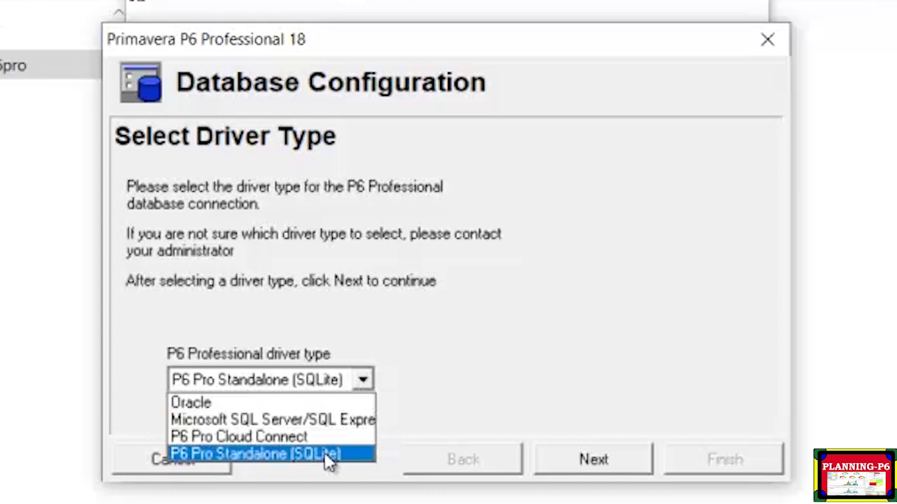
left_click(344, 455)
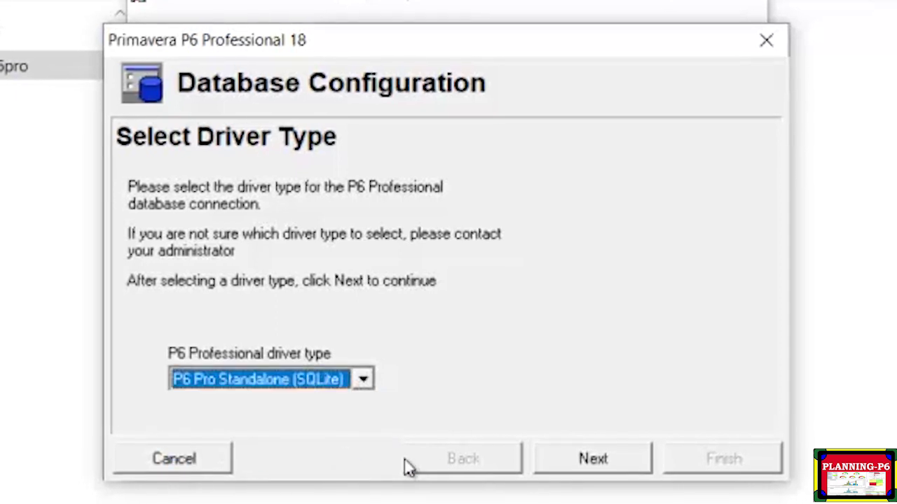
left_click(593, 458)
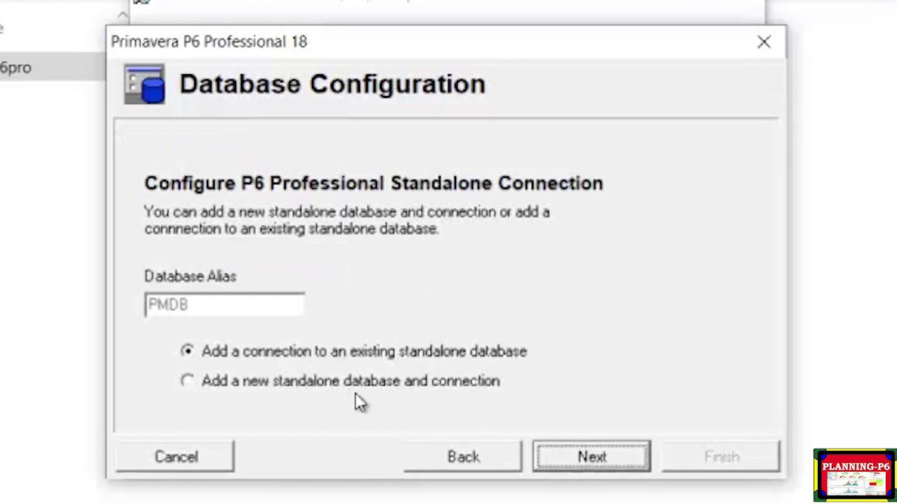
left_click(300, 384)
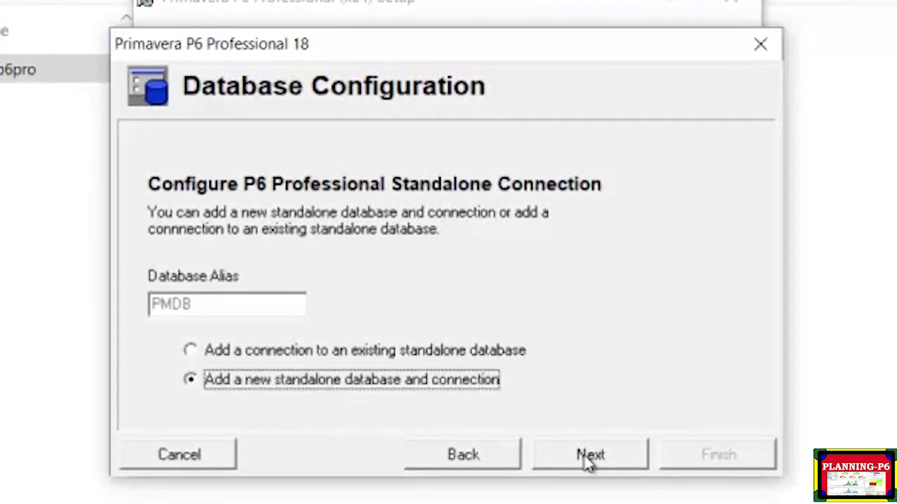
left_click(600, 456)
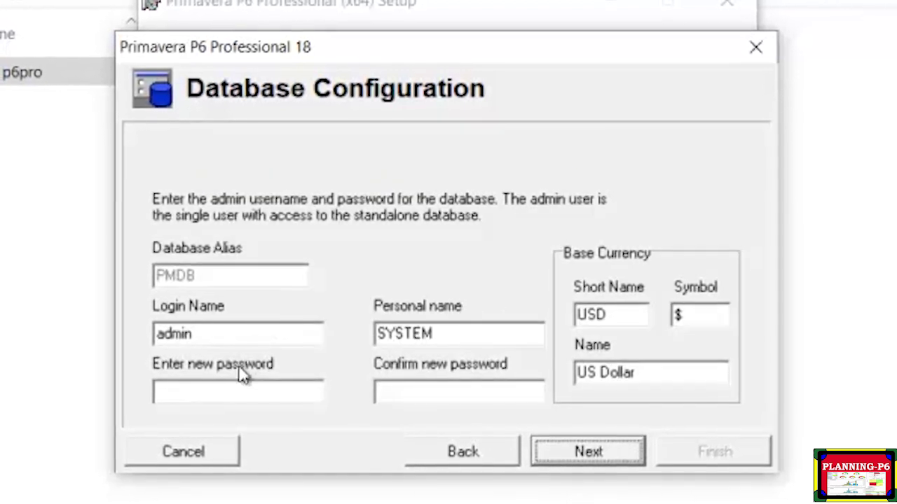
Enter and confirm the admin password for the new standalone database, then continue.
left_click(273, 387)
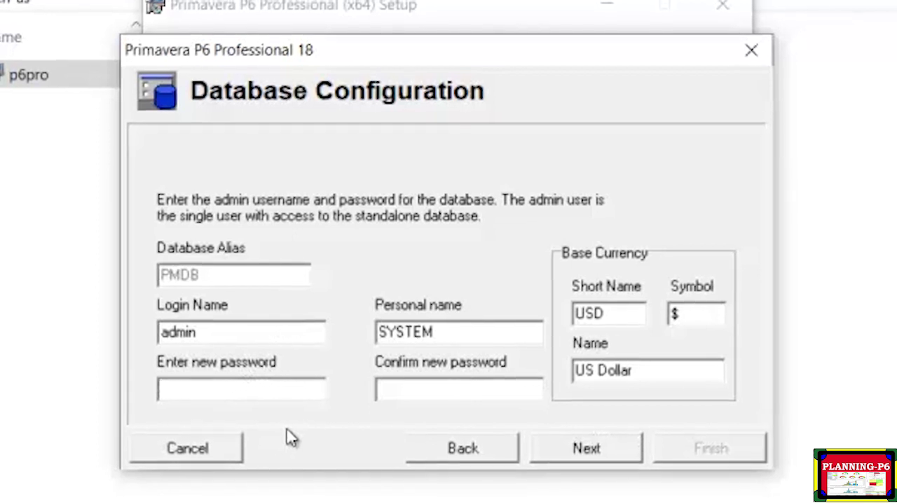
type("*")
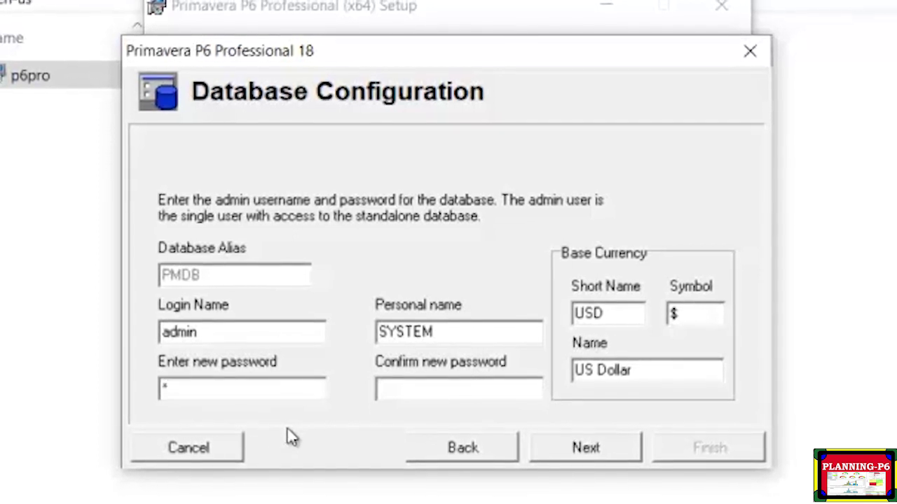
type("****")
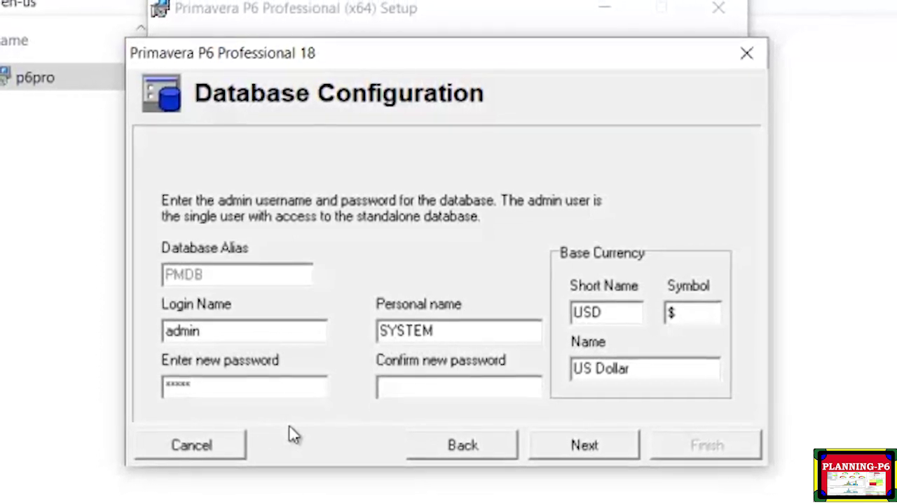
left_click(446, 390)
type("**")
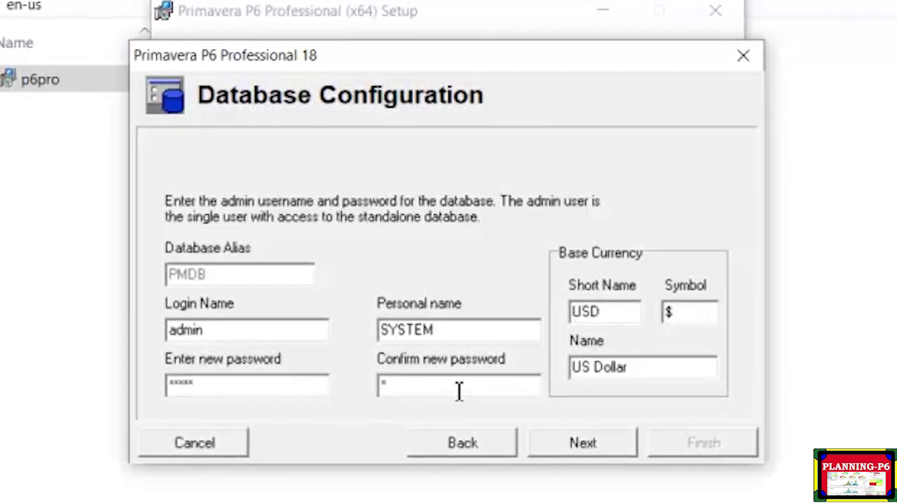
type("***")
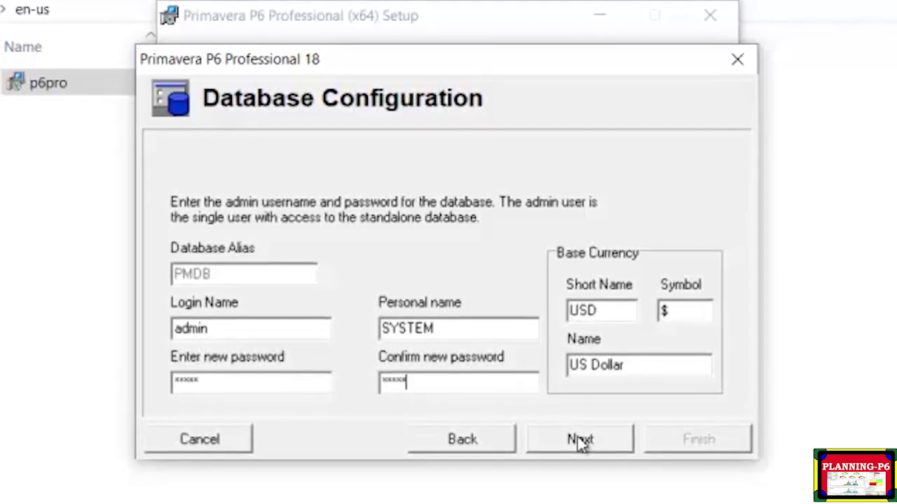
left_click(580, 440)
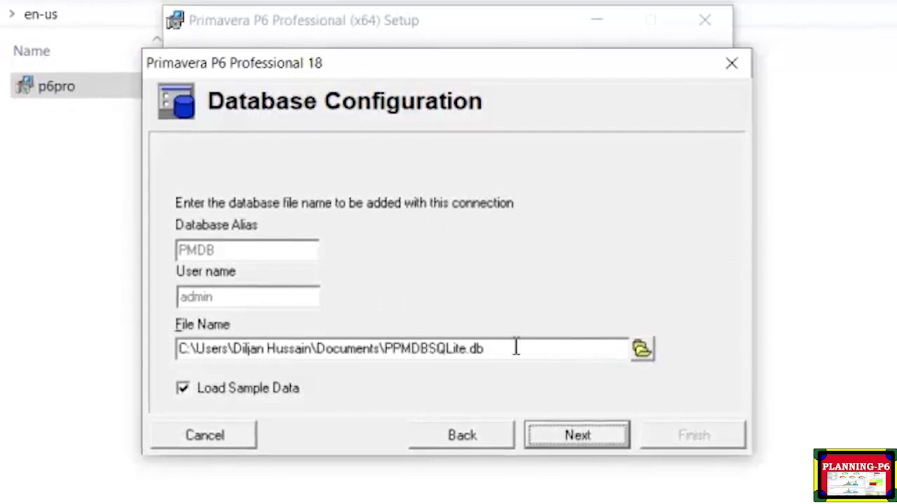
Create PPMDBSQLite.db with sample data, overwriting the existing file, and finish the PMDB connection.
left_click(576, 434)
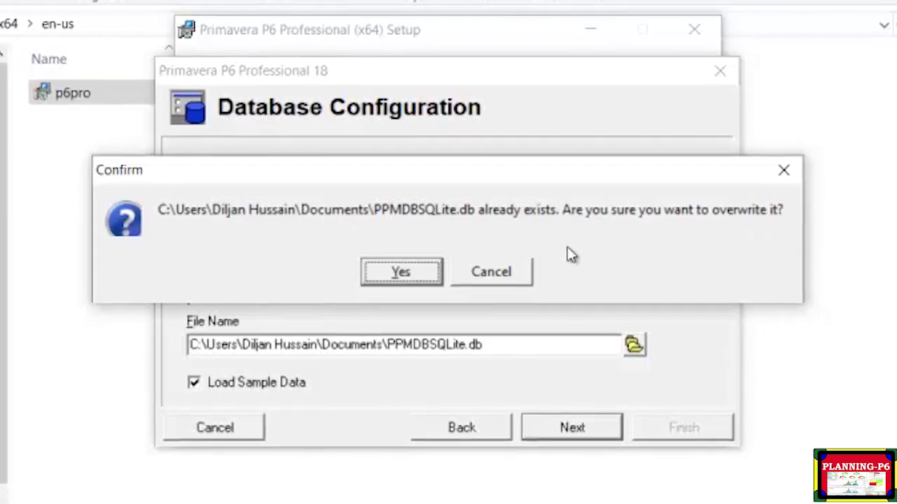
left_click(419, 274)
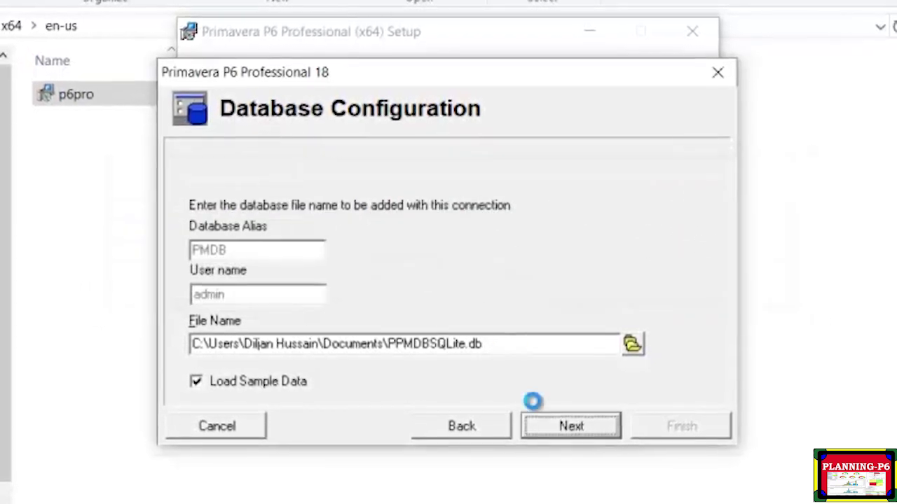
left_click(577, 417)
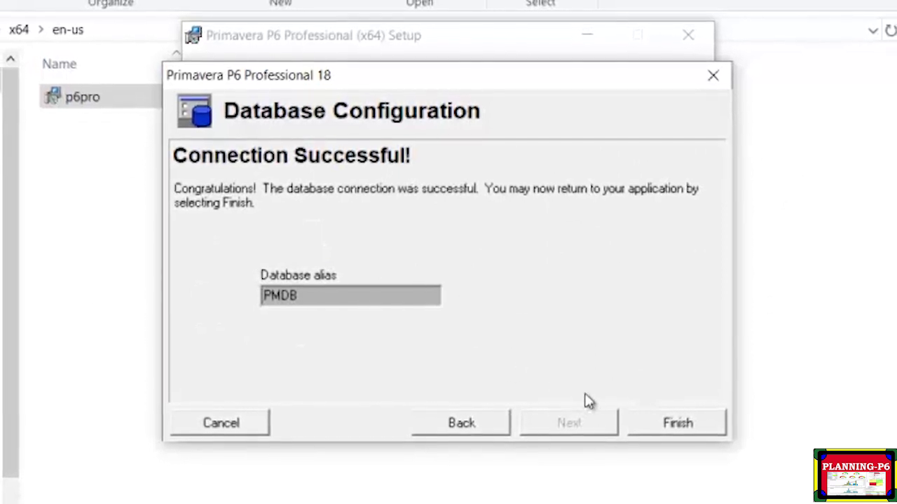
left_click(680, 422)
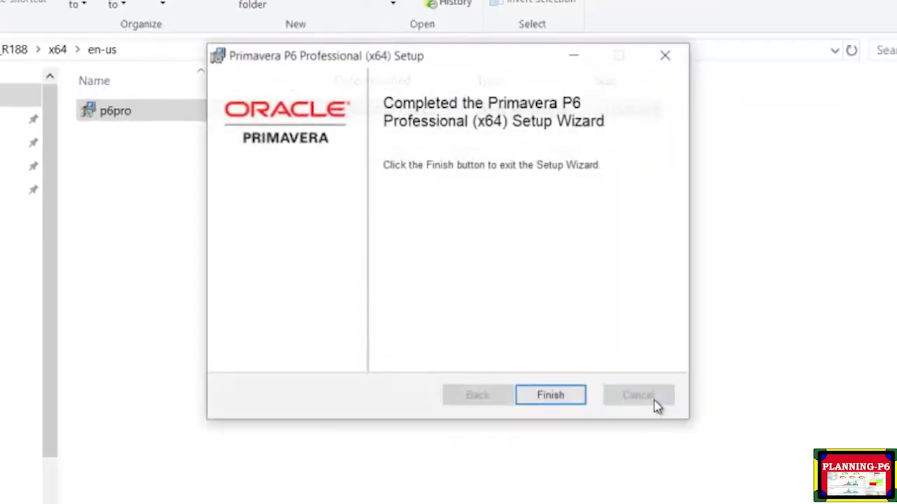
Close the finished setup wizard and installer folder, refresh the desktop, and search Start for 'p6'.
left_click(532, 371)
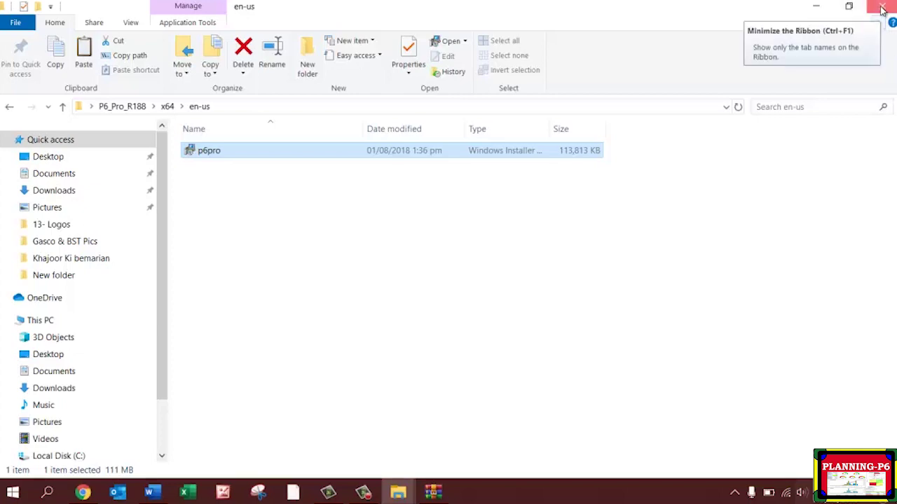
left_click(881, 9)
right_click(349, 94)
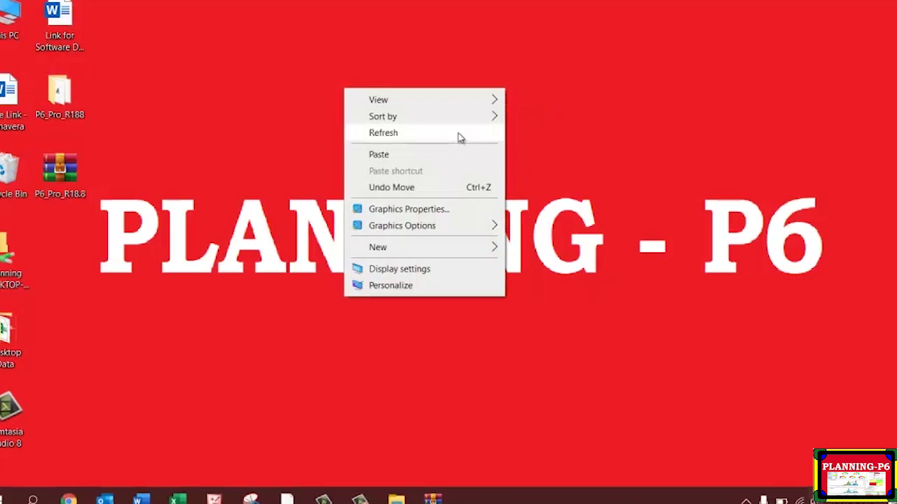
left_click(458, 137)
right_click(267, 75)
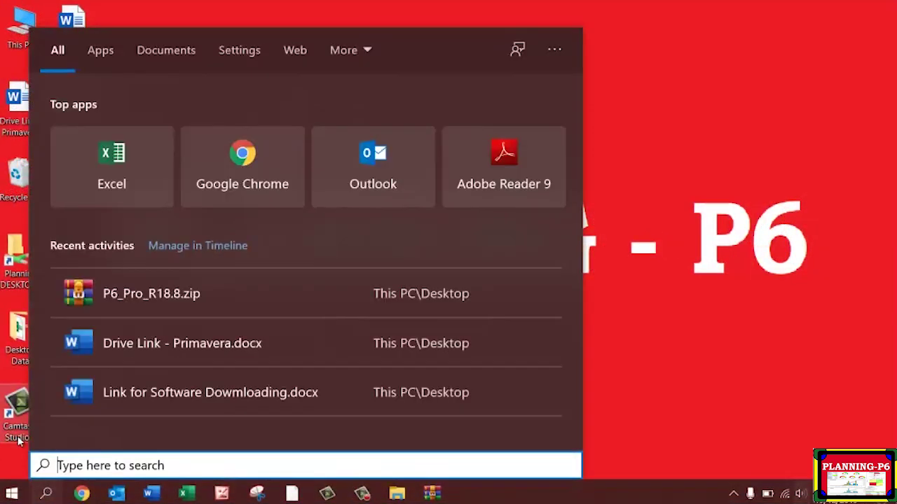
type("p6")
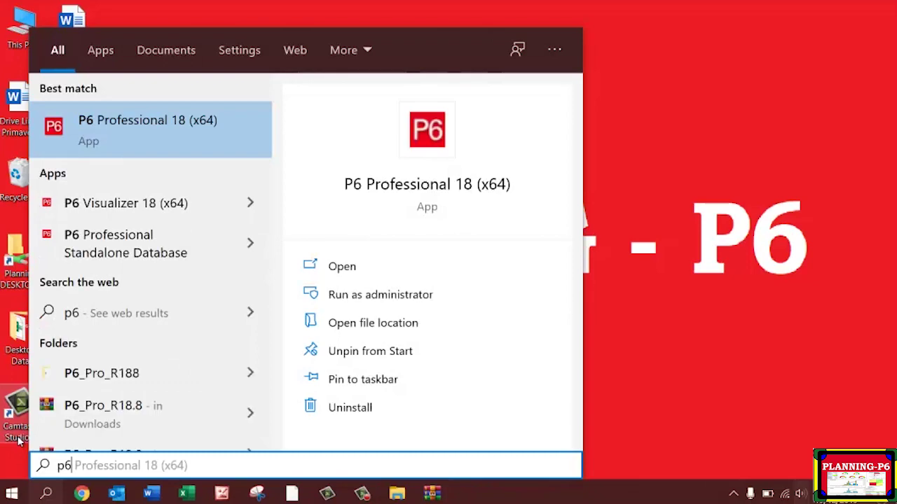
Launch P6 Professional 18 and connect to PMDB with the admin user's password.
left_click(122, 138)
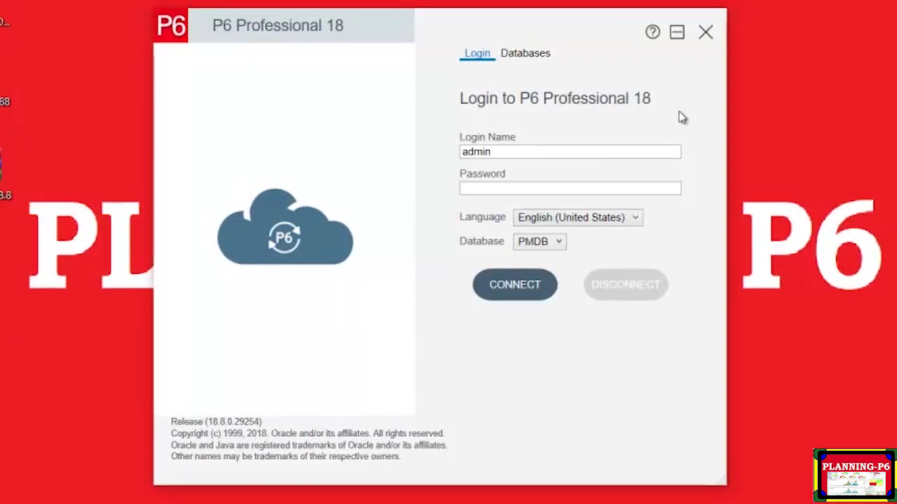
left_click(528, 188)
type("admin")
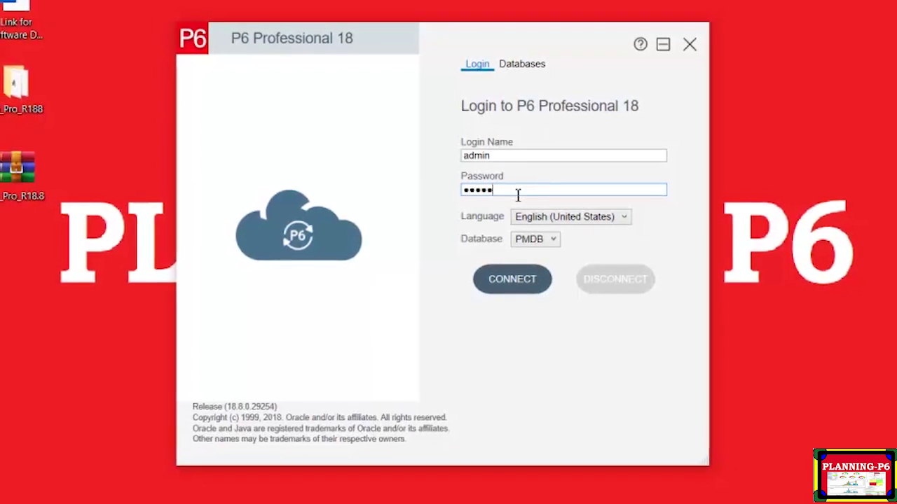
key("Return")
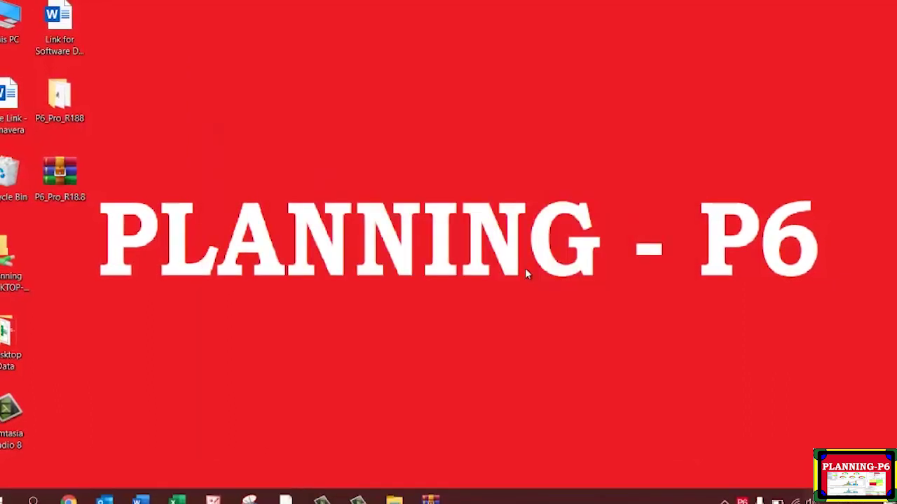
Refresh the desktop and close the archive window while P6 loads its data.
right_click(435, 222)
left_click(395, 260)
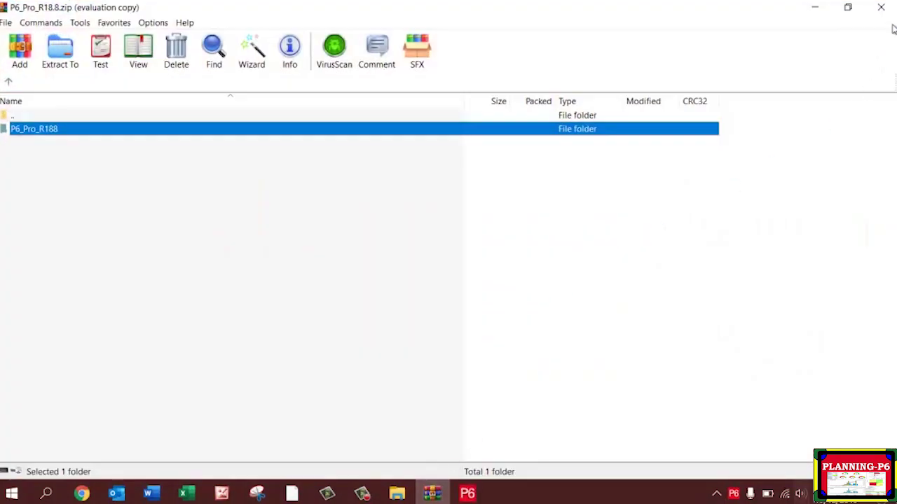
left_click(881, 7)
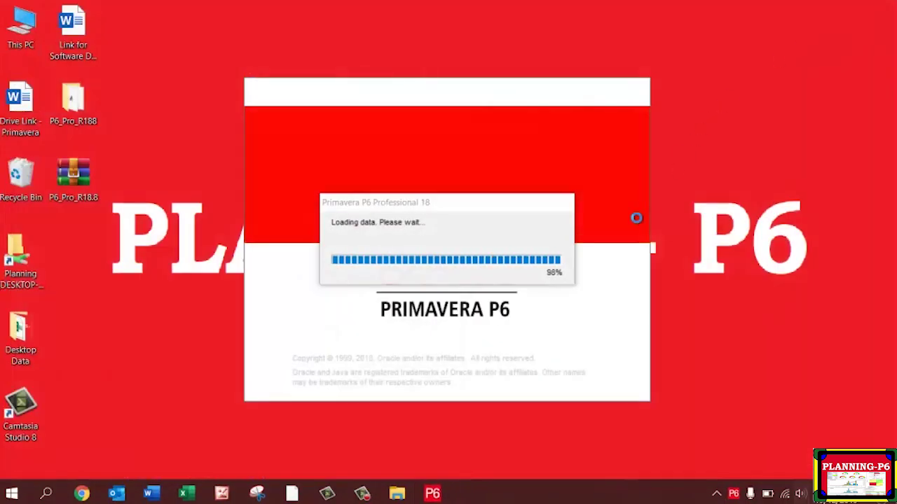